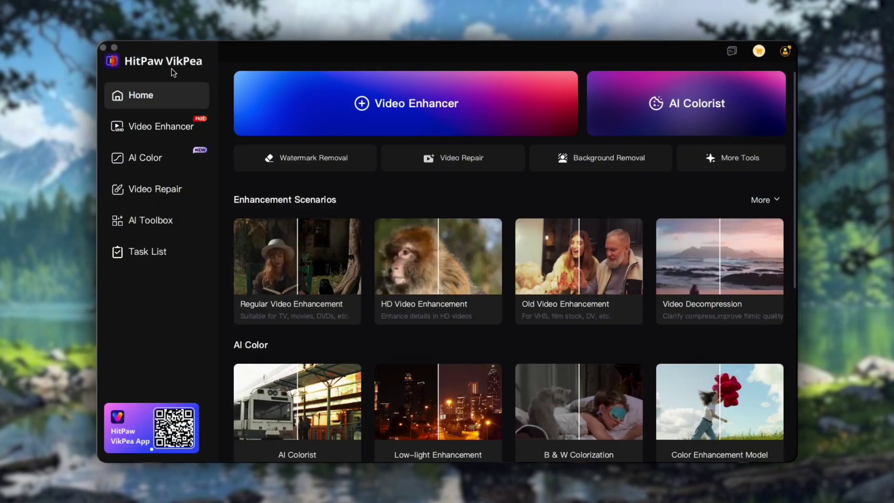
# - Browse the Video Enhancer scenarios, then switch to the AI Color feature list
pyautogui.click(159, 129)
pyautogui.moveTo(438, 342)
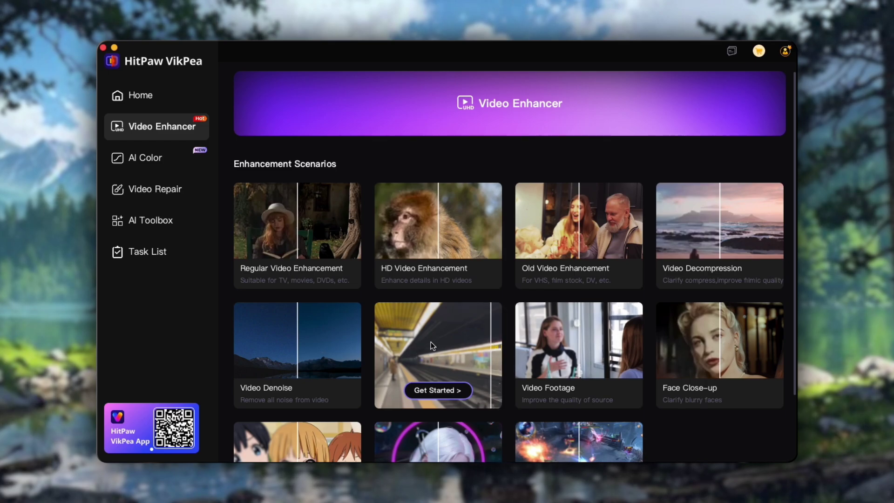
pyautogui.scroll(-3, 431, 342)
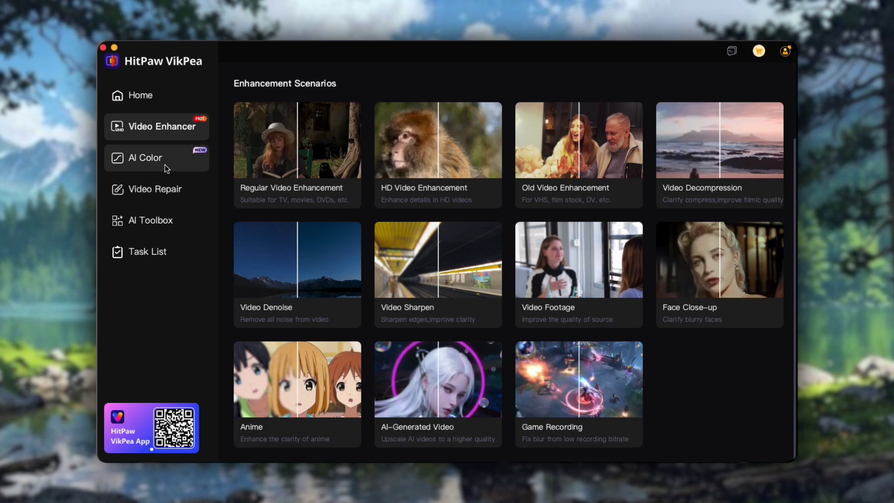
pyautogui.click(146, 157)
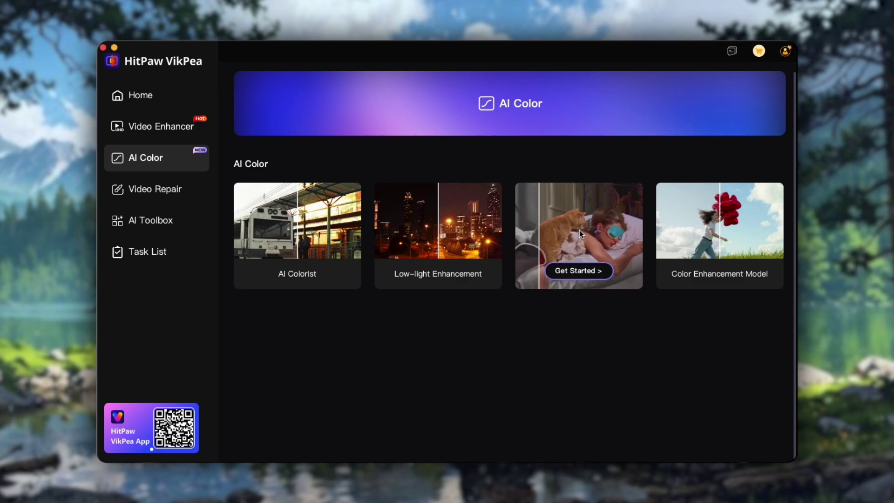
# - Browse Video Repair and AI Toolbox, then return to the Video Enhancer scenarios
pyautogui.click(162, 190)
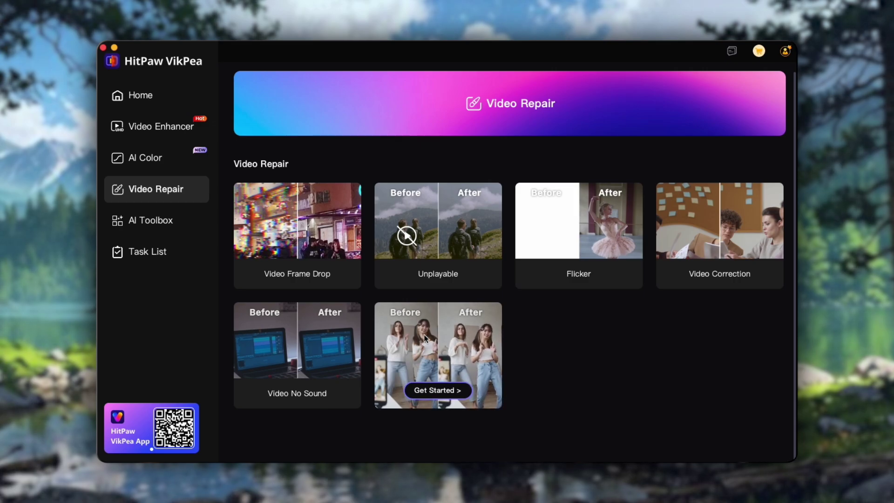
pyautogui.click(171, 224)
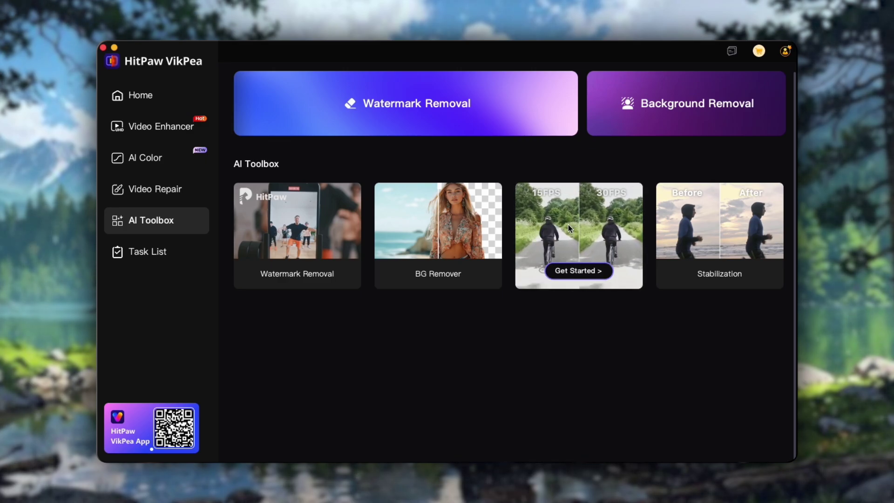
pyautogui.moveTo(720, 235)
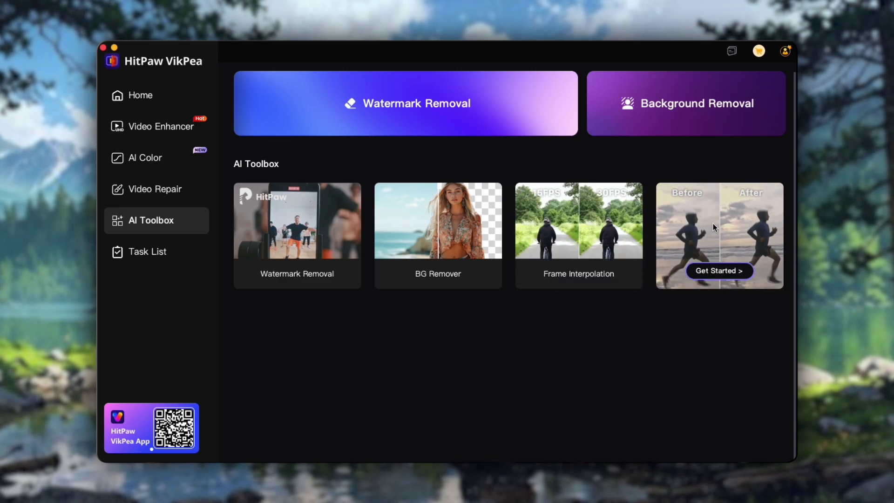
pyautogui.click(173, 133)
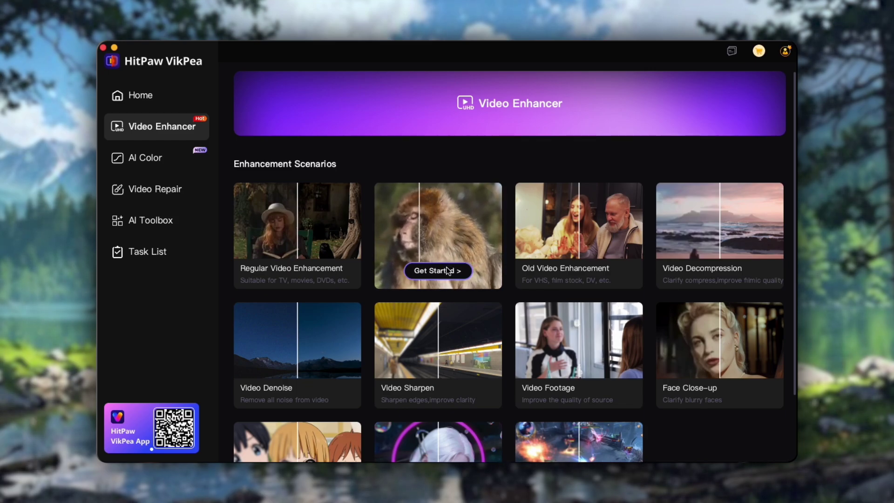
# - Start HD Video Enhancement and review the Portrait and Professional model groups, keeping UHD Restoration
pyautogui.click(448, 265)
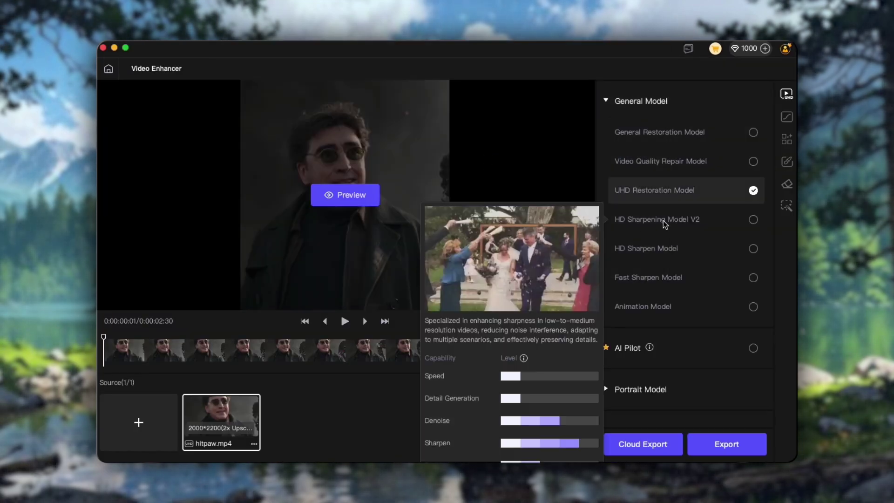
pyautogui.moveTo(648, 277)
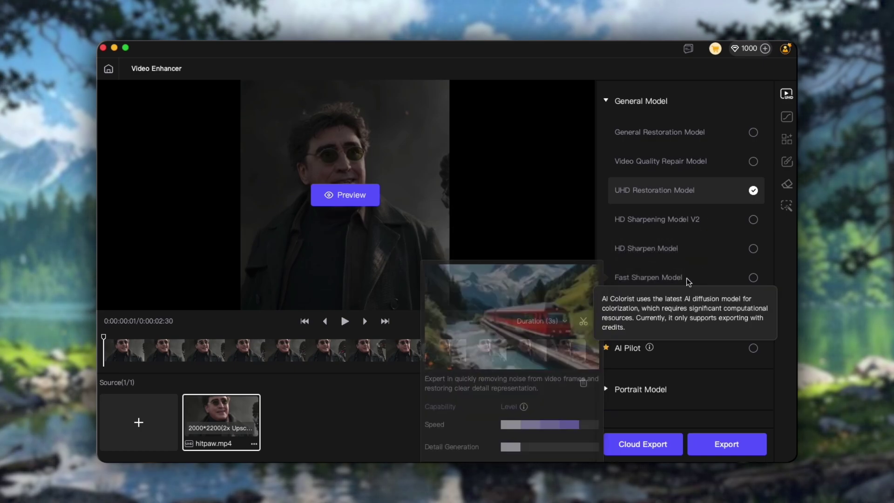
pyautogui.scroll(-3, 678, 334)
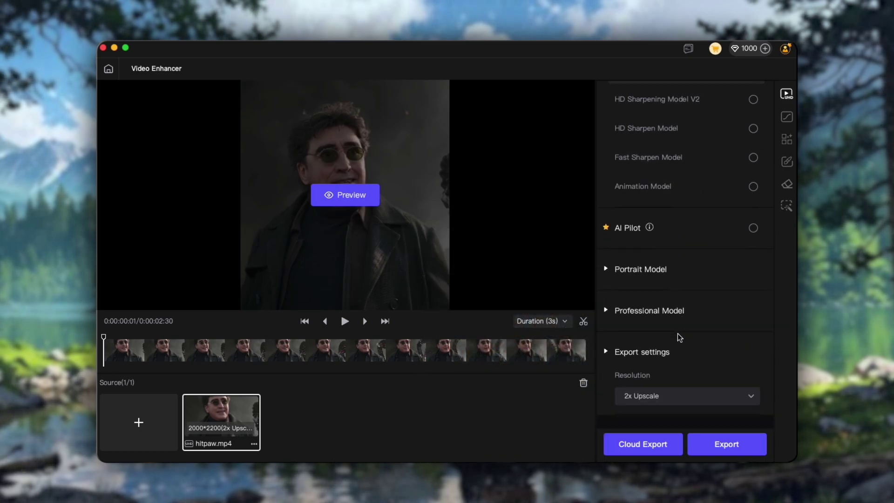
pyautogui.scroll(1, 677, 333)
pyautogui.click(615, 285)
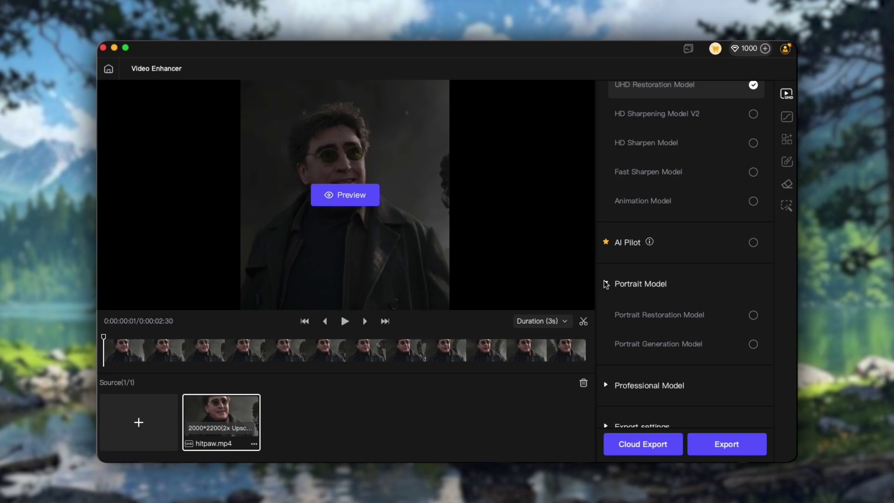
pyautogui.click(616, 284)
pyautogui.click(618, 324)
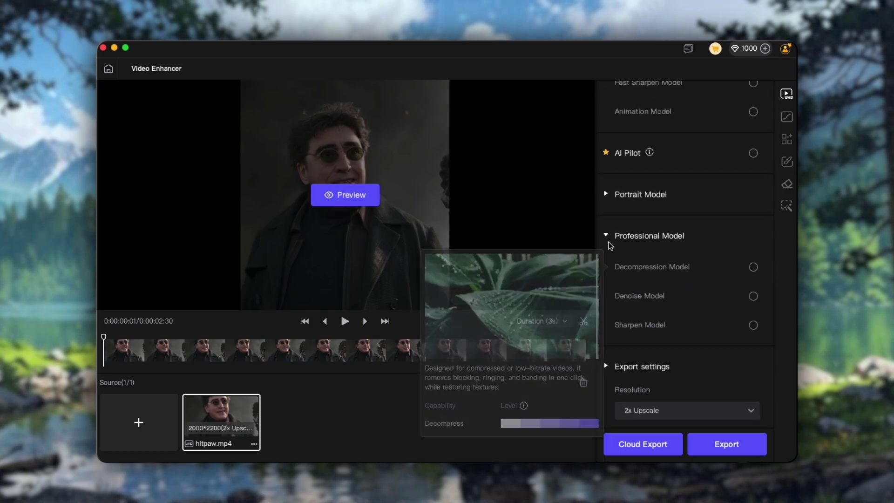
pyautogui.click(649, 245)
pyautogui.scroll(3, 670, 321)
# - Set the export resolution to 4x Upscale for a 4000×4400 output
pyautogui.click(656, 414)
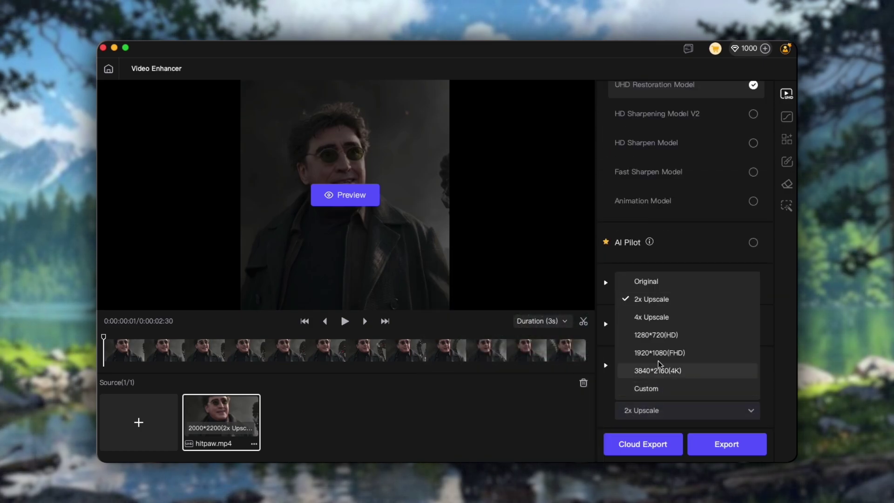
pyautogui.click(657, 320)
pyautogui.scroll(3, 694, 268)
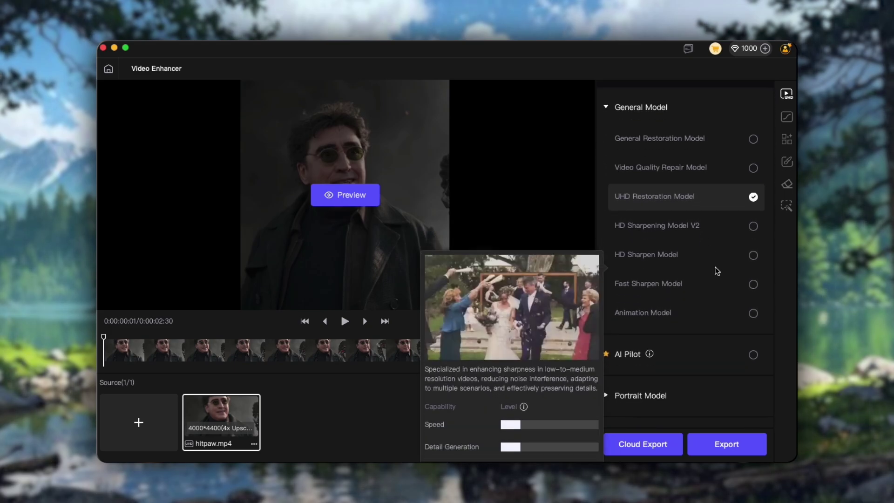
pyautogui.scroll(-3, 700, 315)
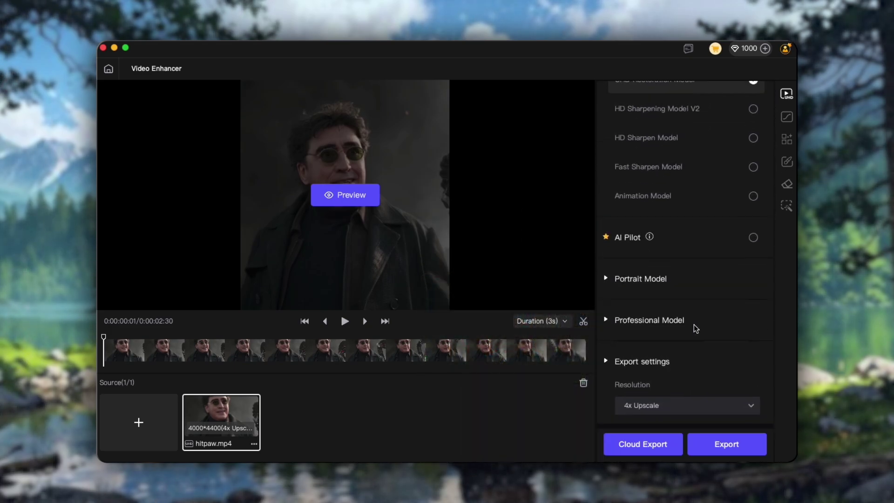
pyautogui.click(350, 197)
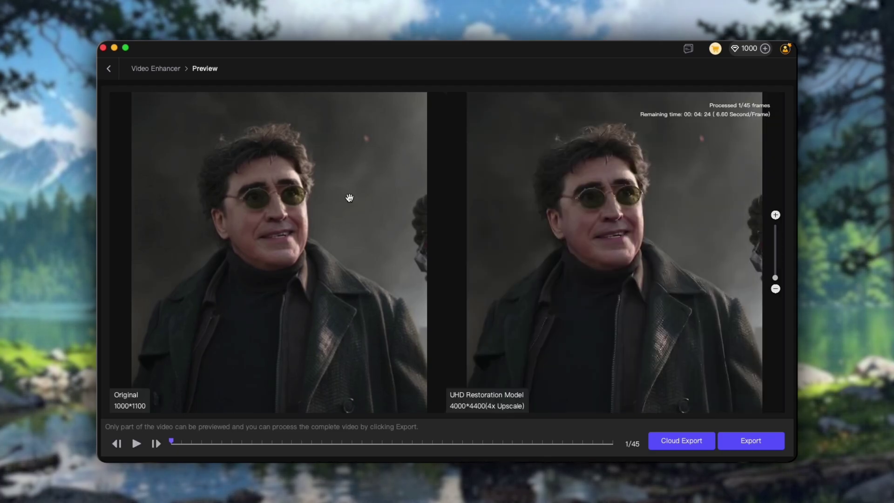
pyautogui.scroll(2, 287, 287)
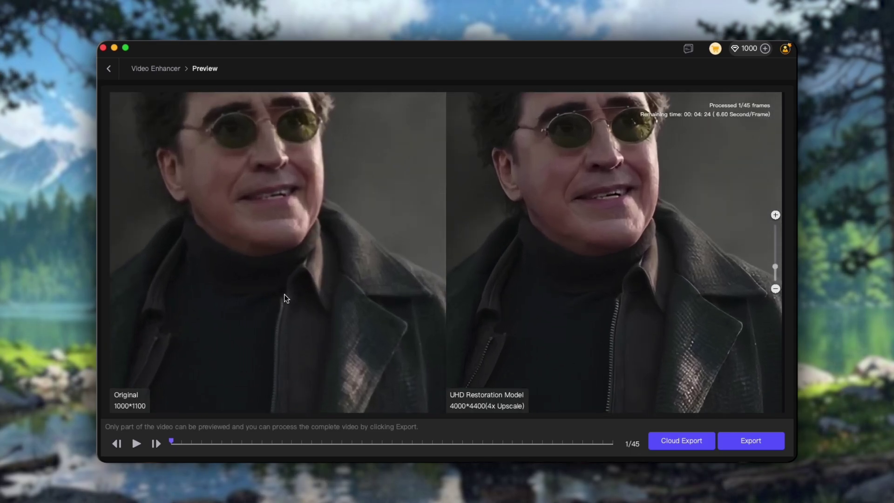
pyautogui.scroll(2, 289, 309)
pyautogui.scroll(2, 288, 310)
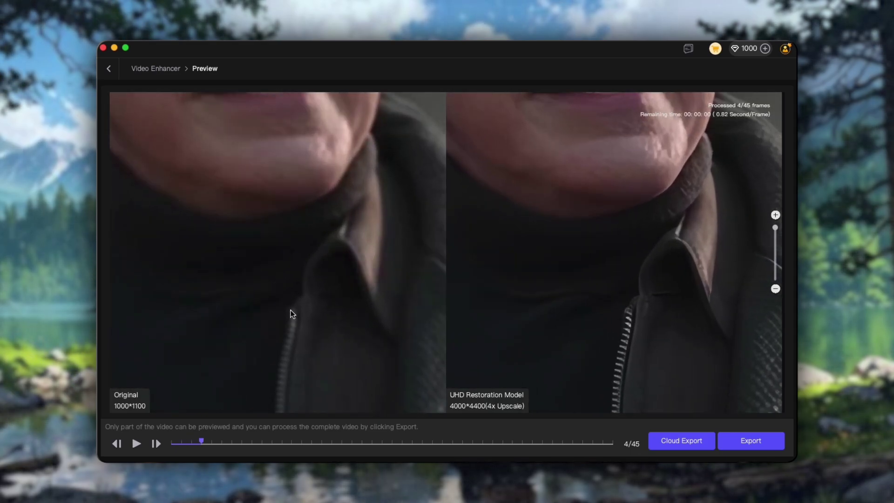
pyautogui.moveTo(288, 309)
pyautogui.mouseDown()
pyautogui.moveTo(319, 162)
pyautogui.moveTo(304, 285)
pyautogui.moveTo(342, 363)
pyautogui.moveTo(325, 253)
pyautogui.moveTo(322, 339)
pyautogui.mouseUp()
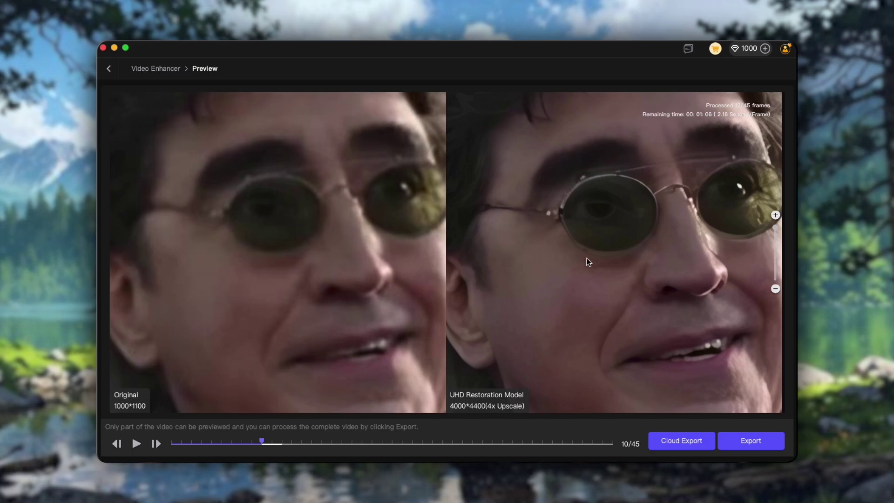
pyautogui.moveTo(562, 238); pyautogui.dragTo(684, 119)
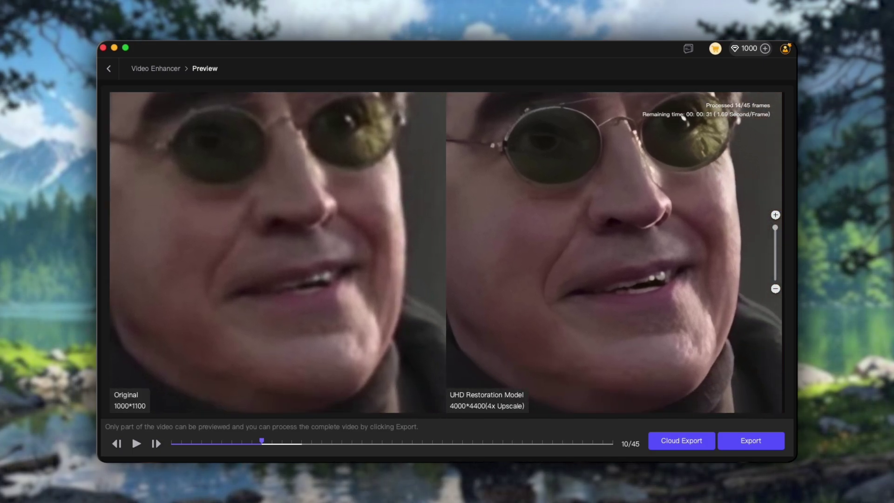
pyautogui.click(175, 444)
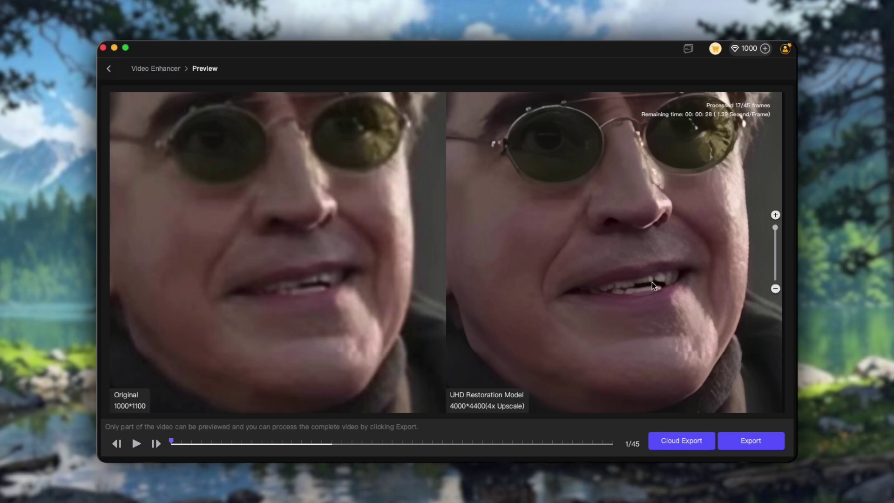
pyautogui.moveTo(352, 326); pyautogui.dragTo(362, 123)
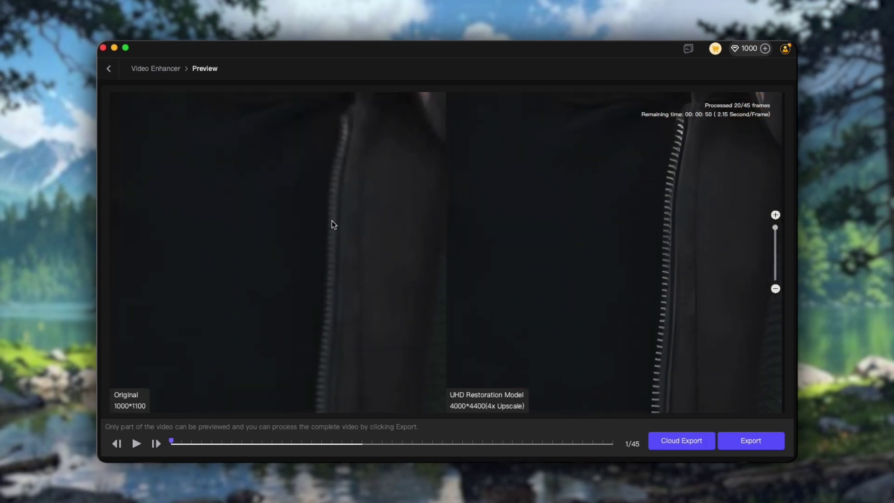
pyautogui.moveTo(332, 224); pyautogui.dragTo(336, 201)
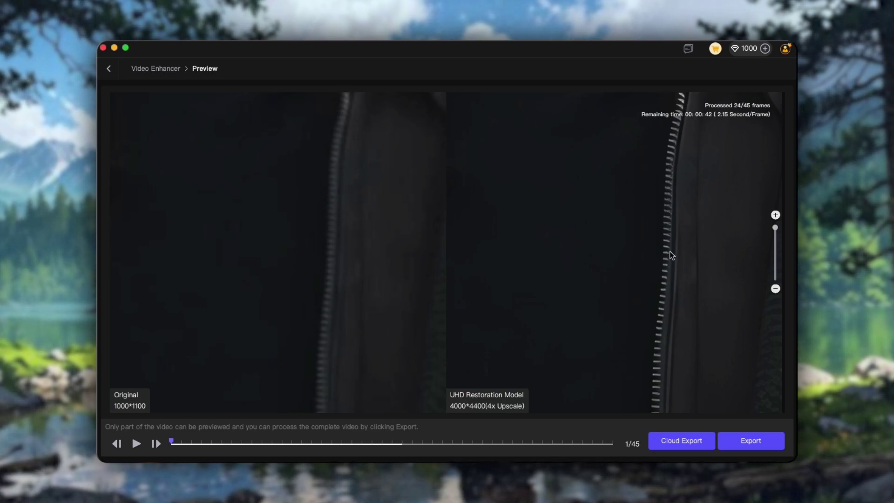
pyautogui.scroll(-5, 335, 288)
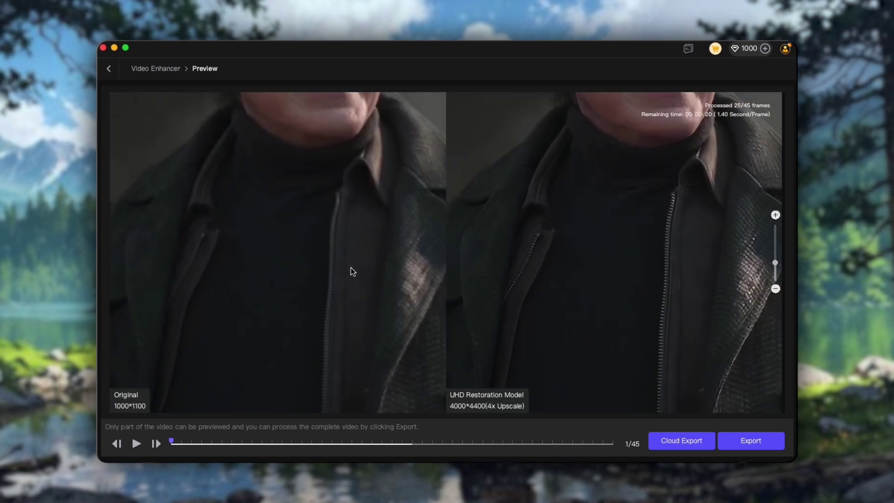
pyautogui.moveTo(351, 268)
pyautogui.mouseDown()
pyautogui.moveTo(230, 280)
pyautogui.moveTo(264, 188)
pyautogui.mouseUp()
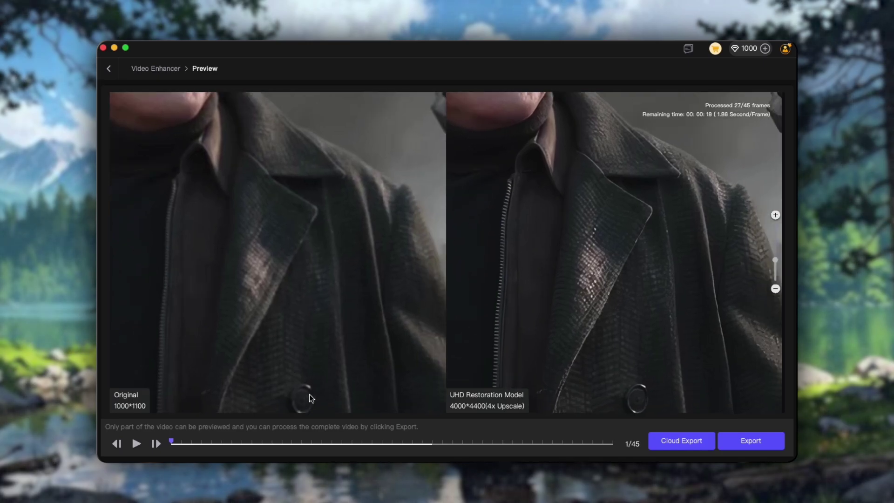
pyautogui.scroll(5, 310, 391)
pyautogui.moveTo(314, 383)
pyautogui.mouseDown()
pyautogui.moveTo(323, 226)
pyautogui.moveTo(301, 226)
pyautogui.mouseUp()
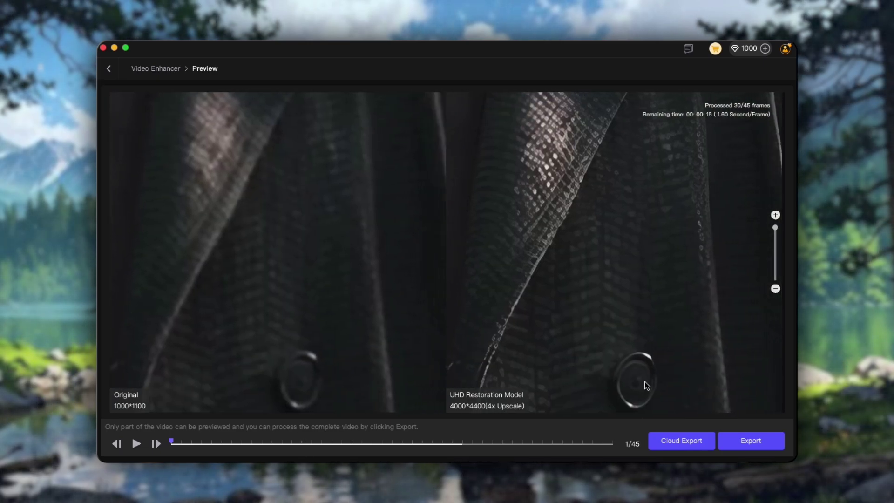
pyautogui.scroll(-5, 255, 334)
pyautogui.scroll(-5, 255, 334)
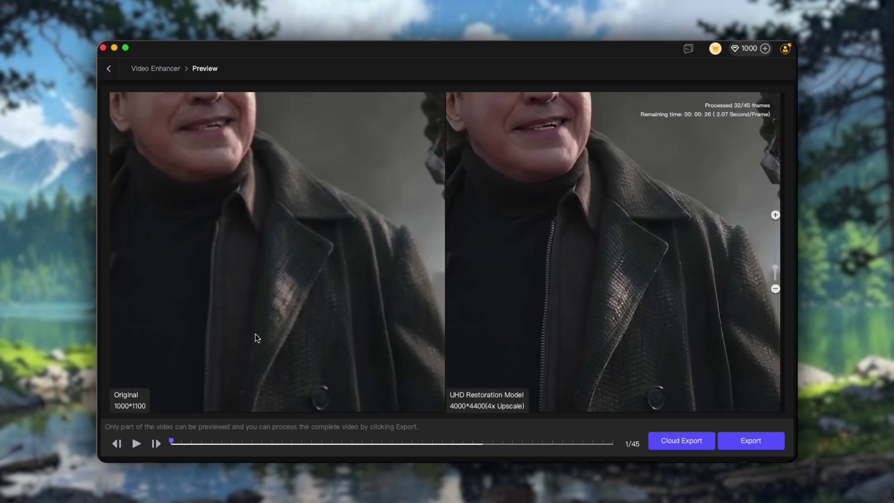
pyautogui.scroll(2, 264, 199)
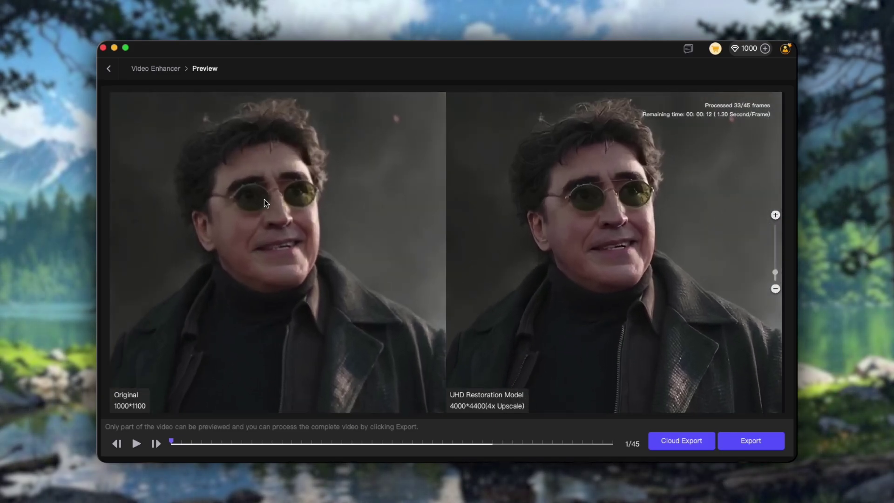
pyautogui.scroll(3, 264, 200)
pyautogui.scroll(3, 266, 188)
pyautogui.moveTo(266, 139); pyautogui.dragTo(288, 196)
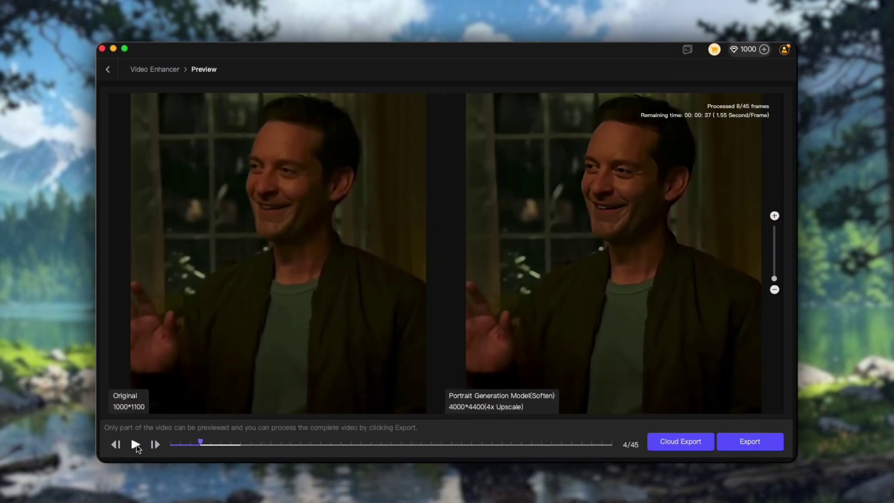
pyautogui.scroll(3, 327, 155)
pyautogui.moveTo(313, 199); pyautogui.dragTo(290, 281)
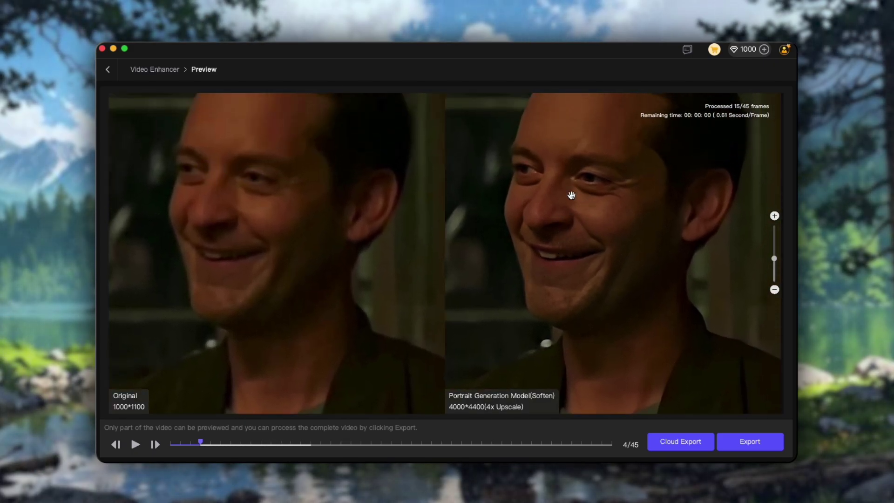
pyautogui.scroll(2, 570, 196)
pyautogui.scroll(2, 281, 256)
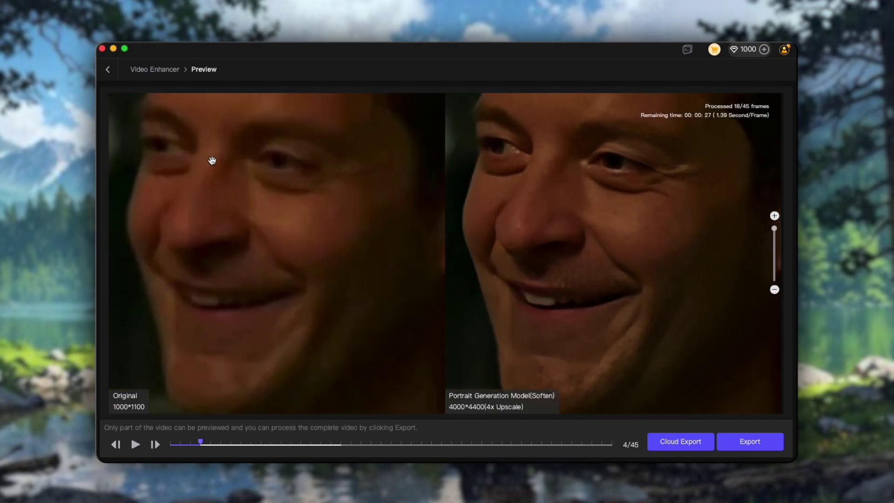
pyautogui.scroll(-4, 566, 247)
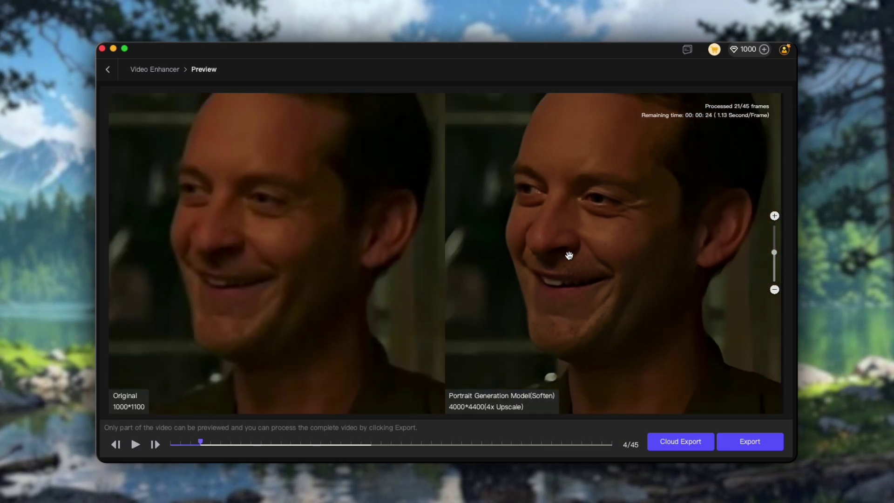
pyautogui.scroll(4, 299, 161)
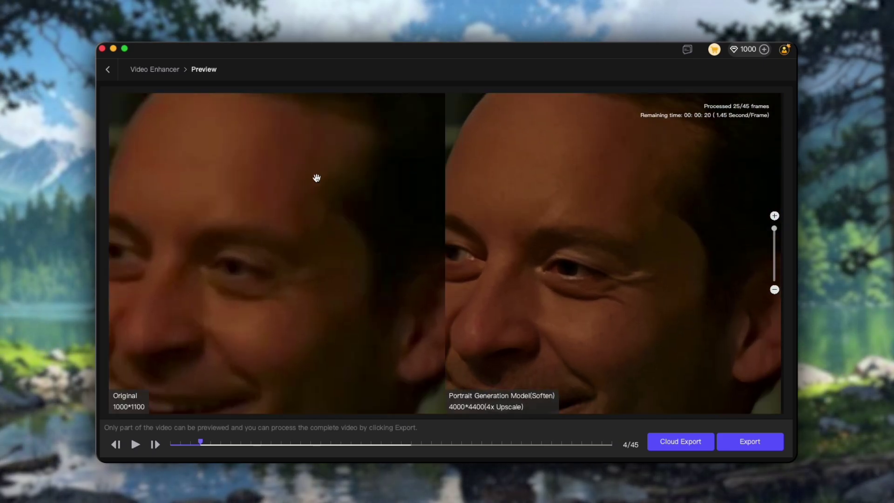
pyautogui.moveTo(307, 237)
pyautogui.mouseDown()
pyautogui.moveTo(527, 166)
pyautogui.moveTo(319, 198)
pyautogui.moveTo(400, 181)
pyautogui.mouseUp()
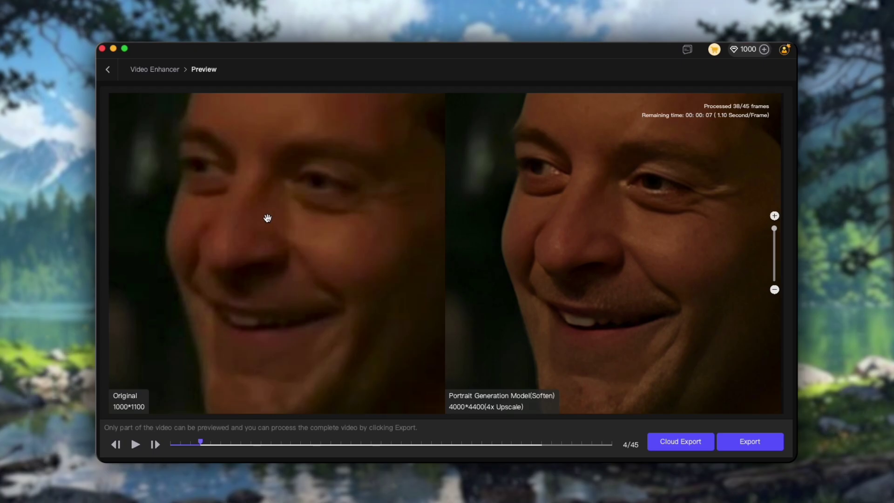
pyautogui.scroll(-3, 268, 219)
pyautogui.scroll(-3, 371, 263)
pyautogui.scroll(-2, 370, 262)
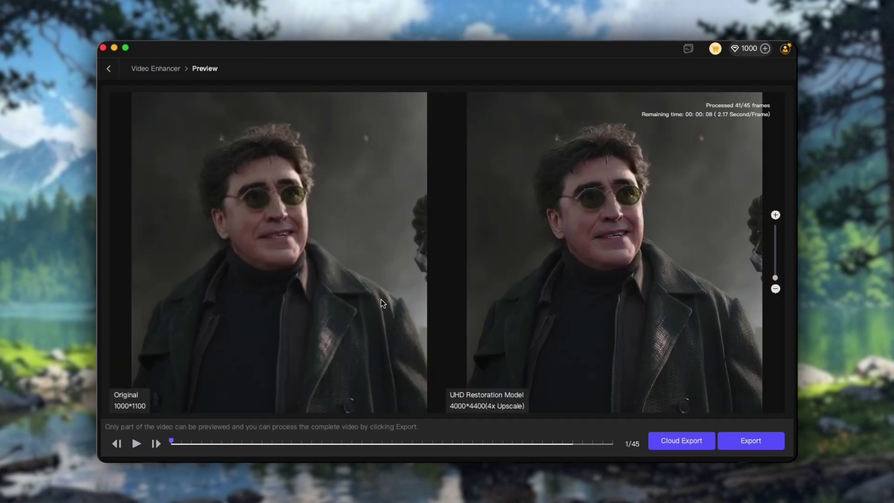
# - Queue hitpaw.mp4 for a 4000×4400 export with the UHD Restoration Model
pyautogui.click(763, 440)
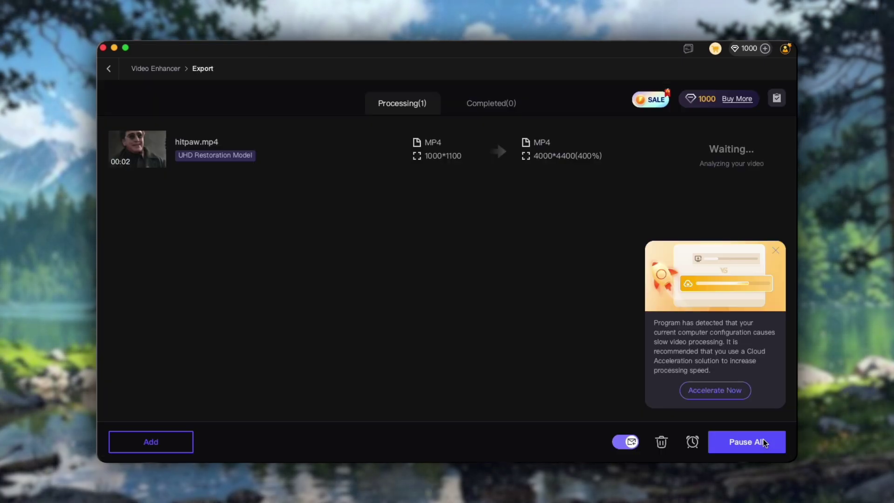